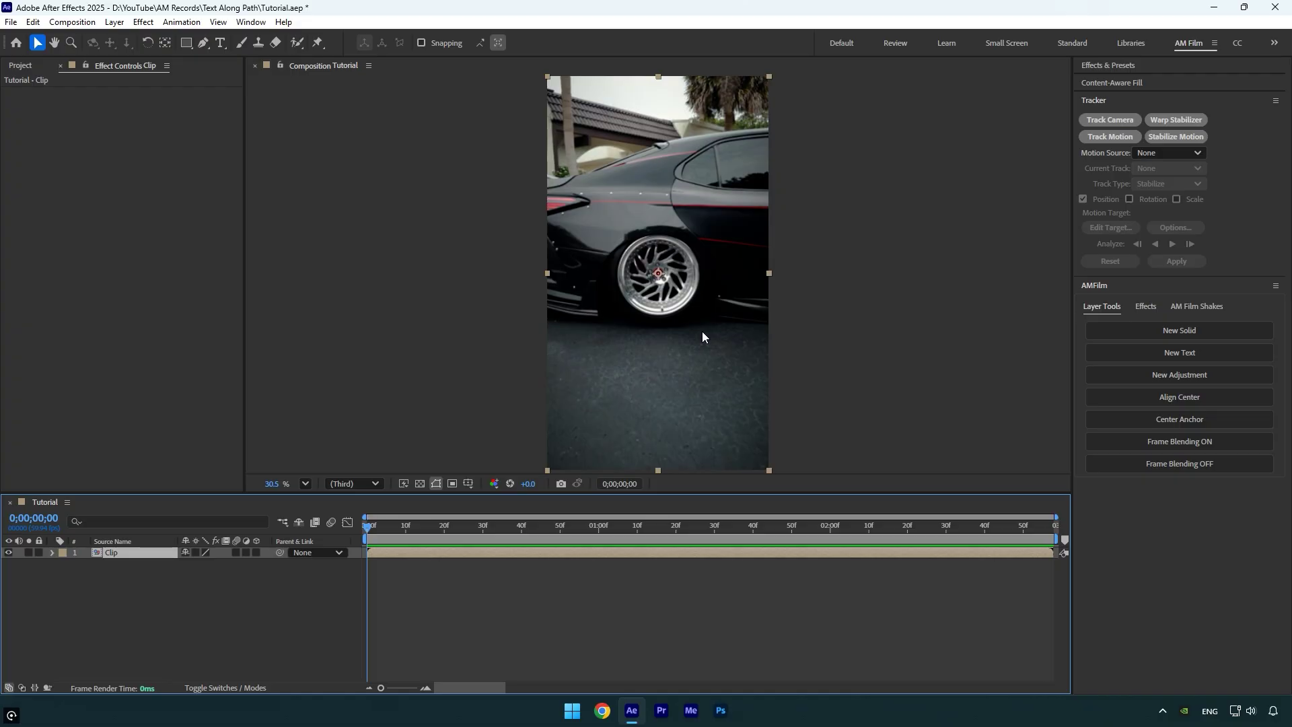
Run the 3D camera track, select the wheel's track points and set Target Size to 22%.
left_click(1097, 123)
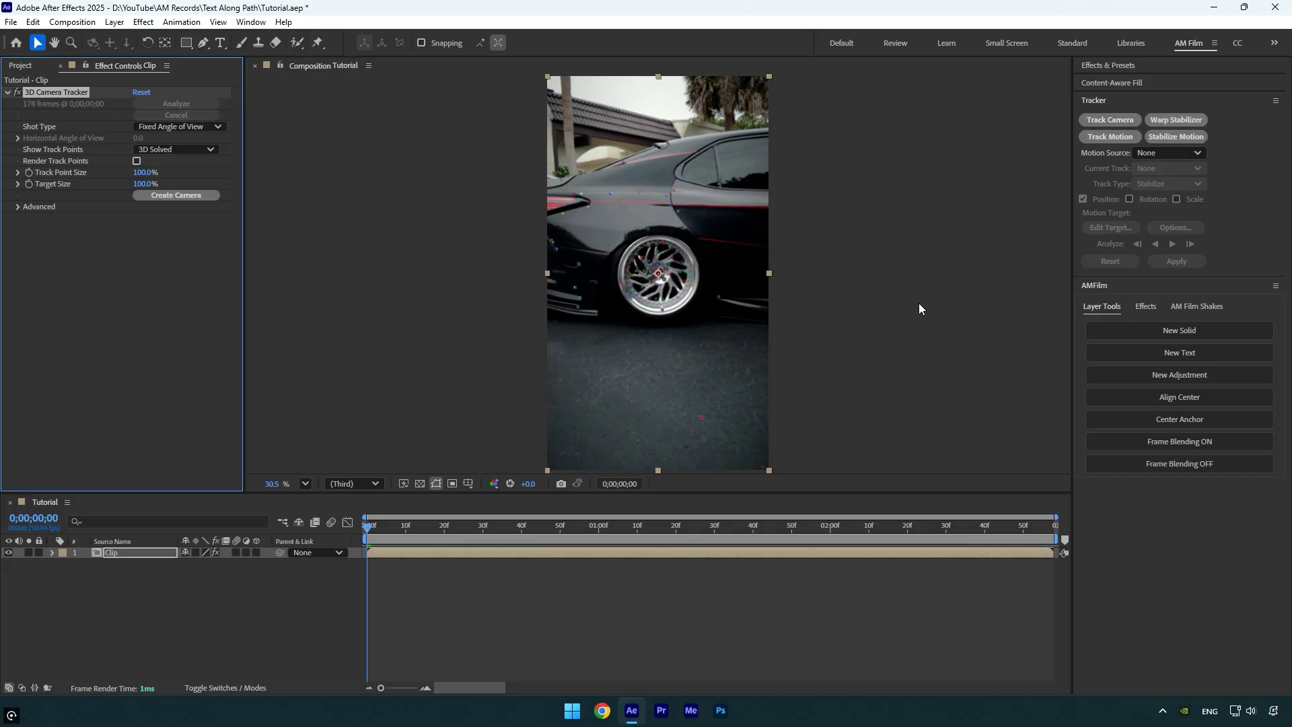
left_click_drag(694, 241, 693, 310)
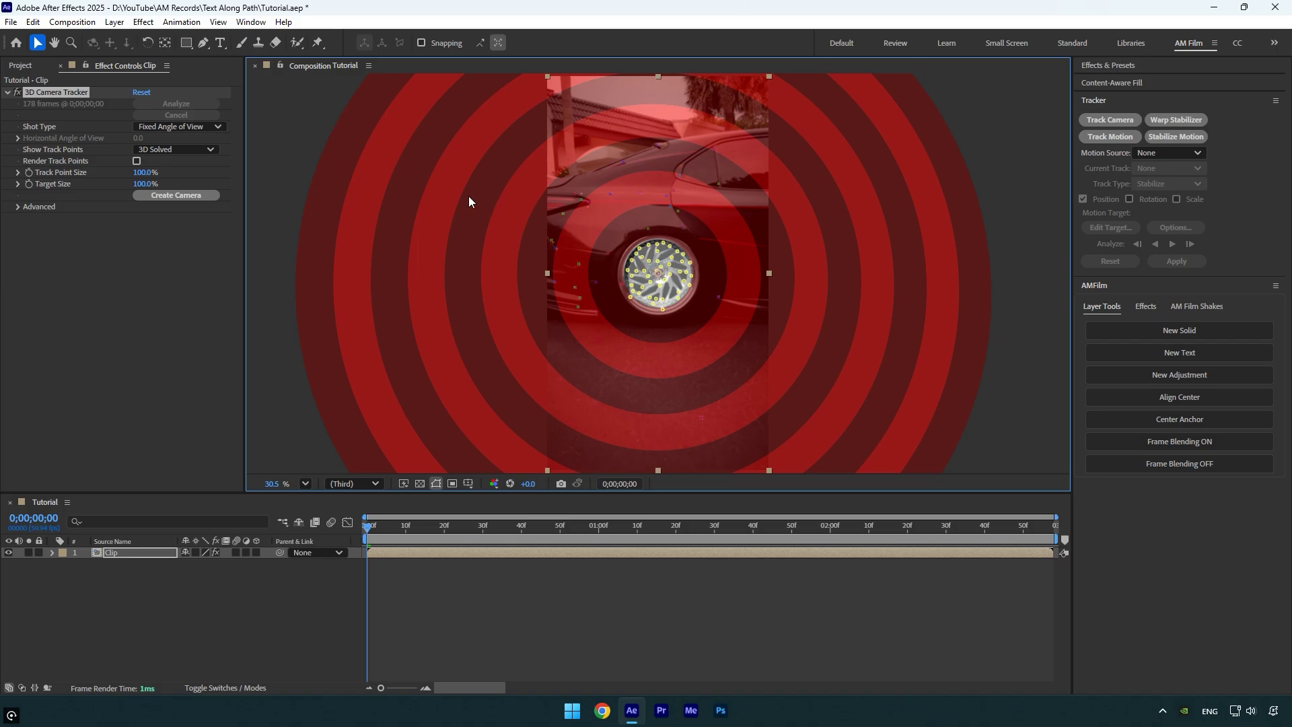
left_click_drag(145, 184, 94, 193)
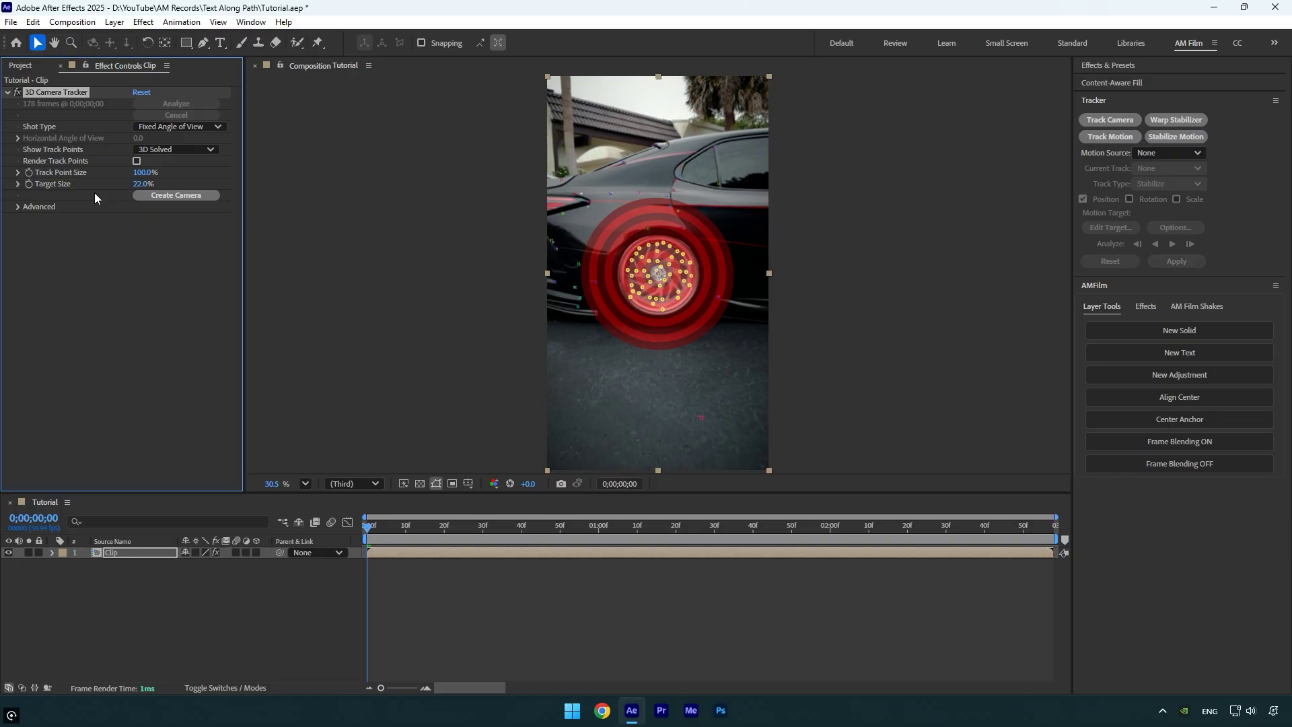
Create a solid and camera from the selected points, then select Track Solid 1.
right_click(627, 276)
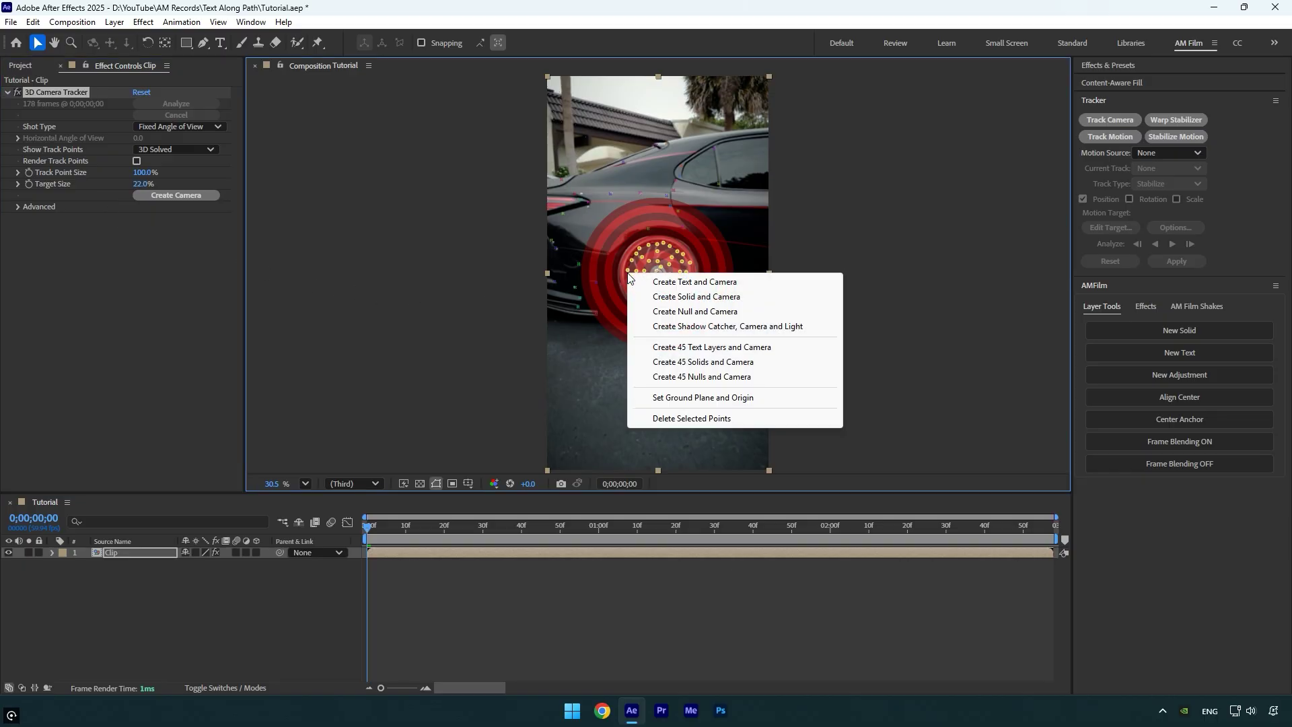
left_click(672, 297)
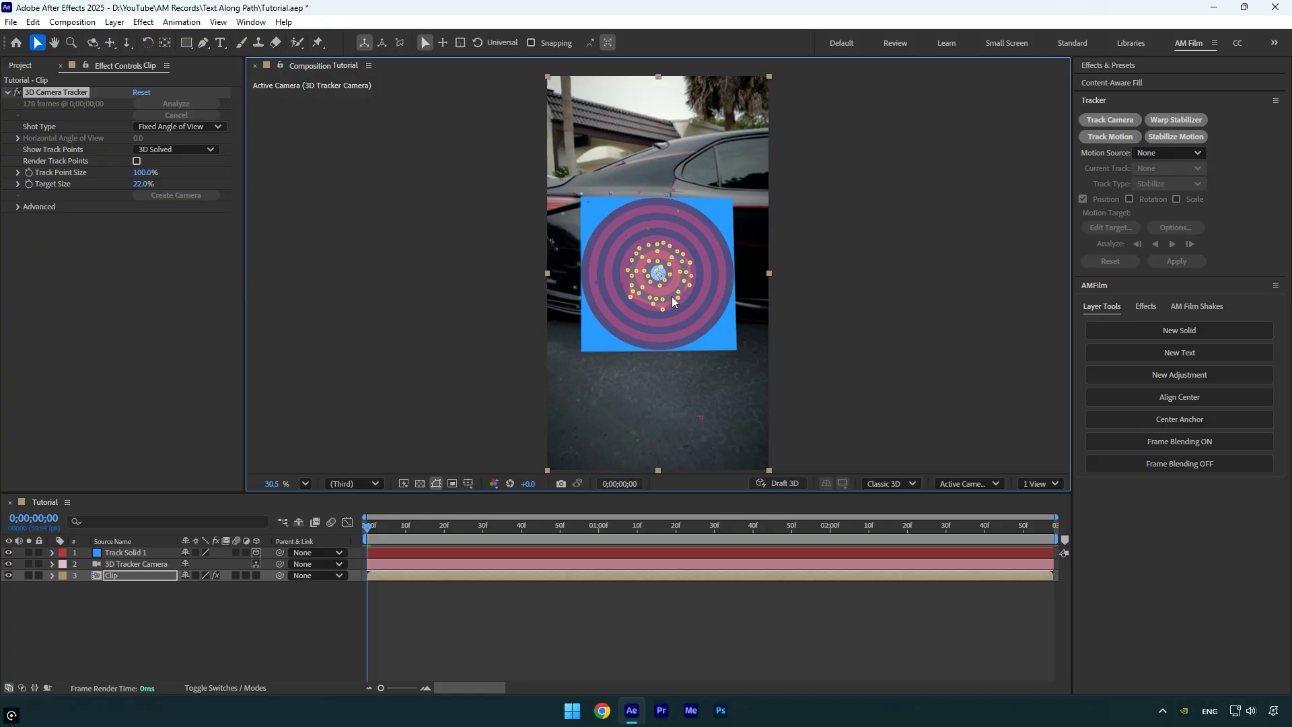
left_click(137, 555)
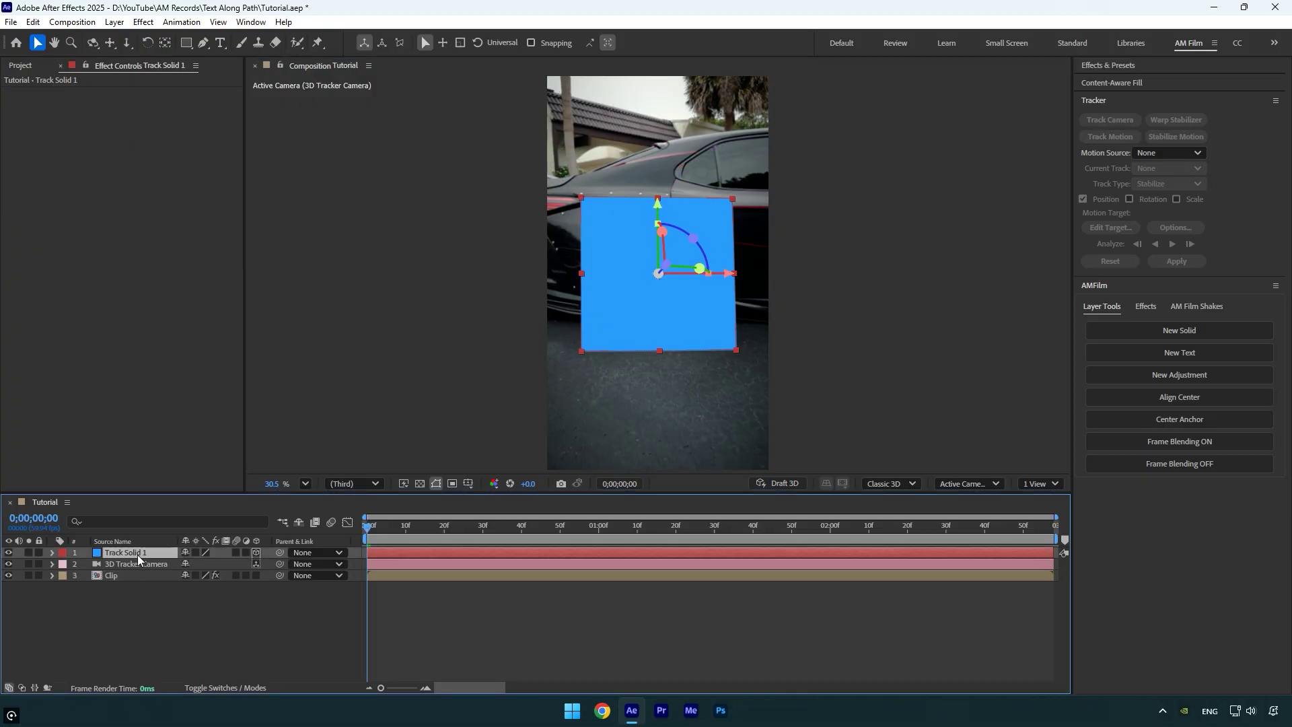
Draw an elliptical Mask 1 over the wheel on Track Solid 1 and set its mode to Subtract.
left_click_drag(188, 43, 230, 74)
left_click_drag(609, 230, 706, 302)
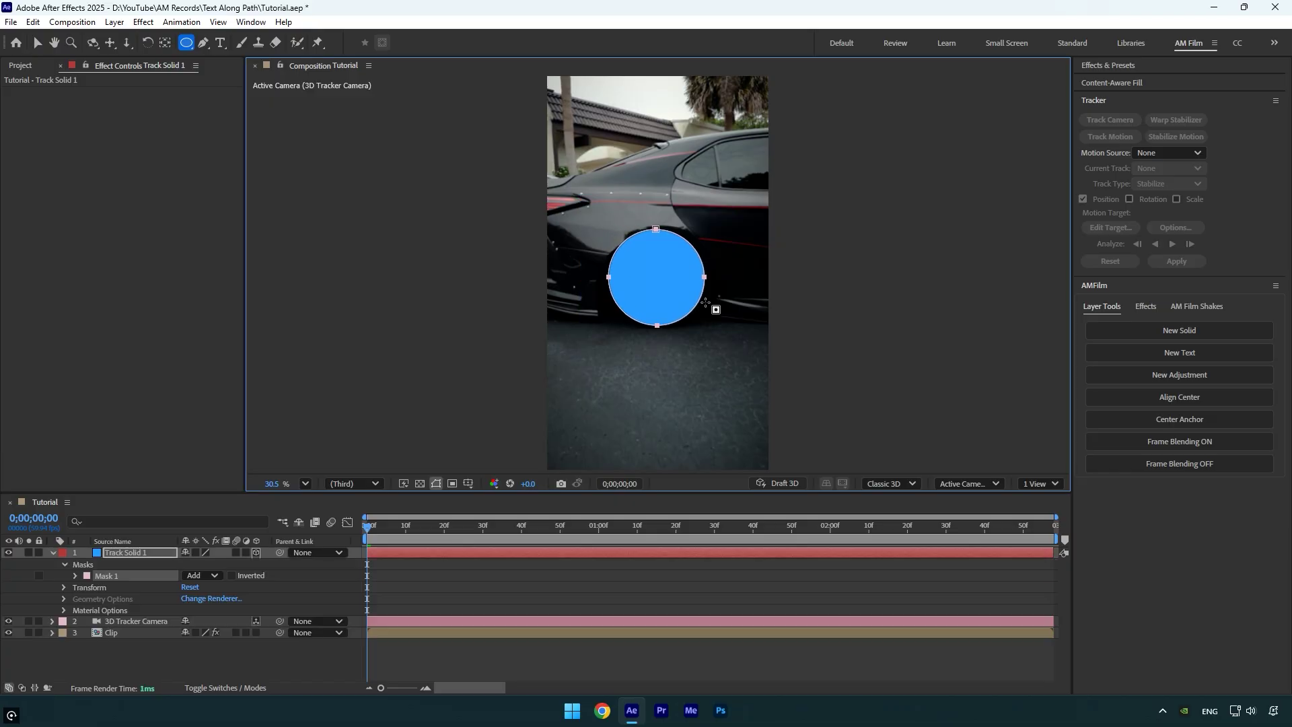
key("m")
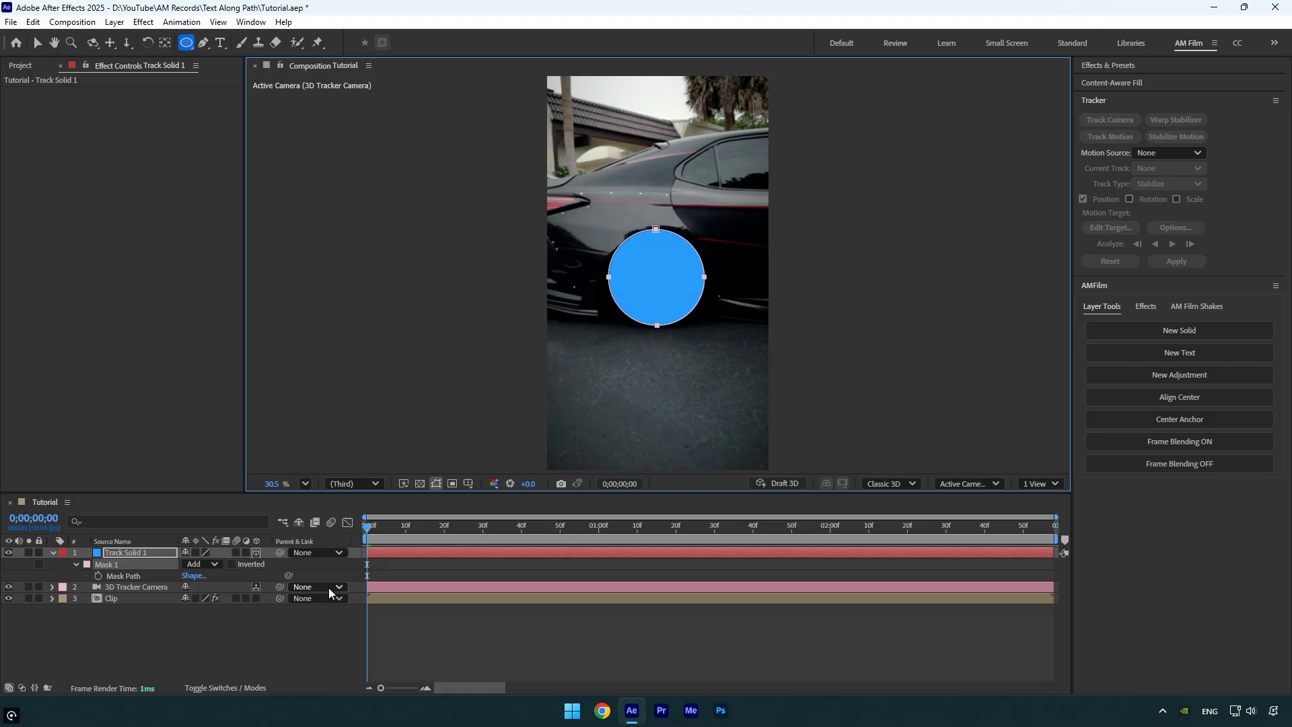
left_click(204, 564)
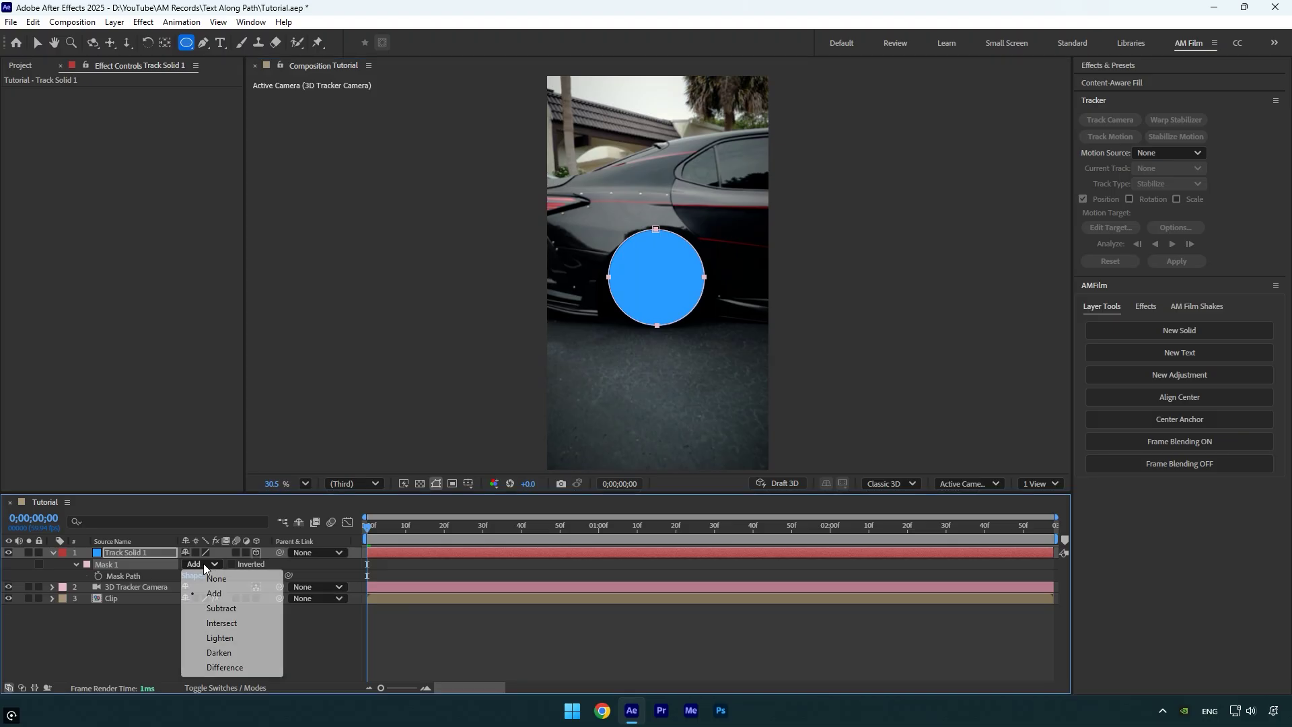
left_click(231, 610)
left_click(143, 553)
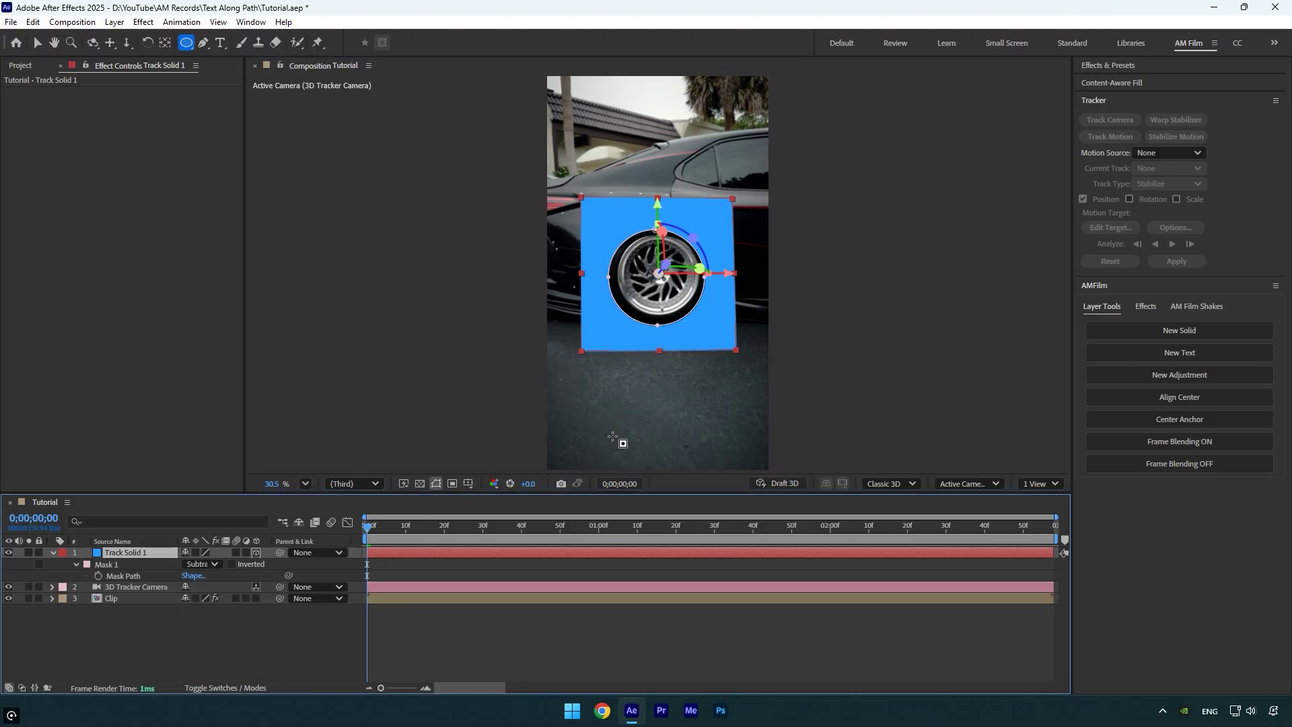
Turn Track Solid 1 slightly on Y, scale it to 86%, scrub to verify, then hide it.
key("v")
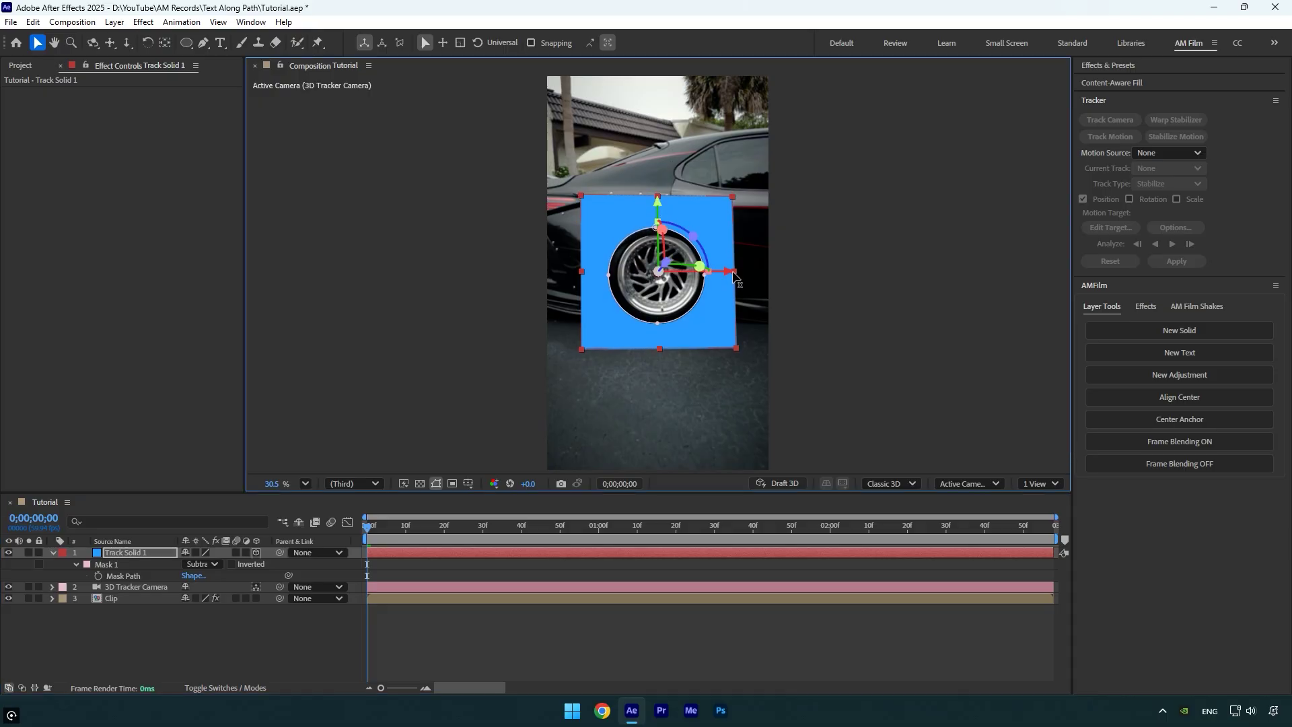
left_click_drag(700, 270, 731, 274)
key("s")
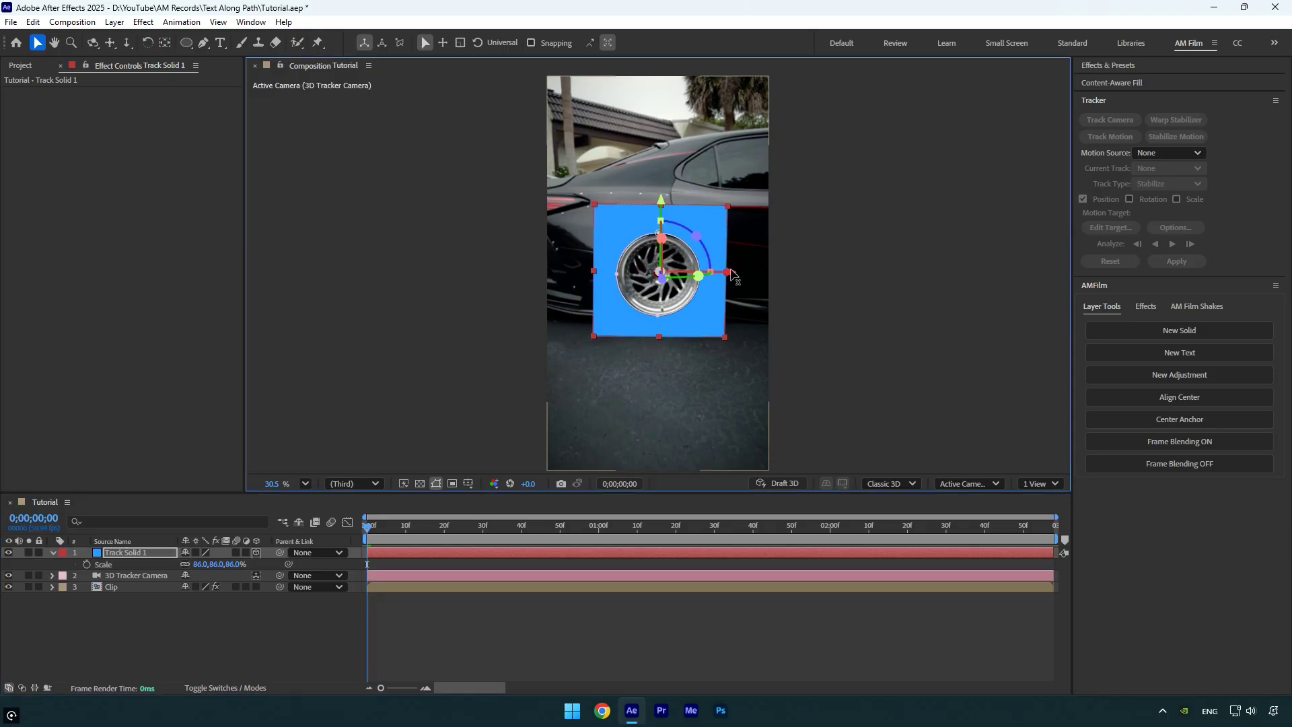
left_click_drag(527, 528, 365, 487)
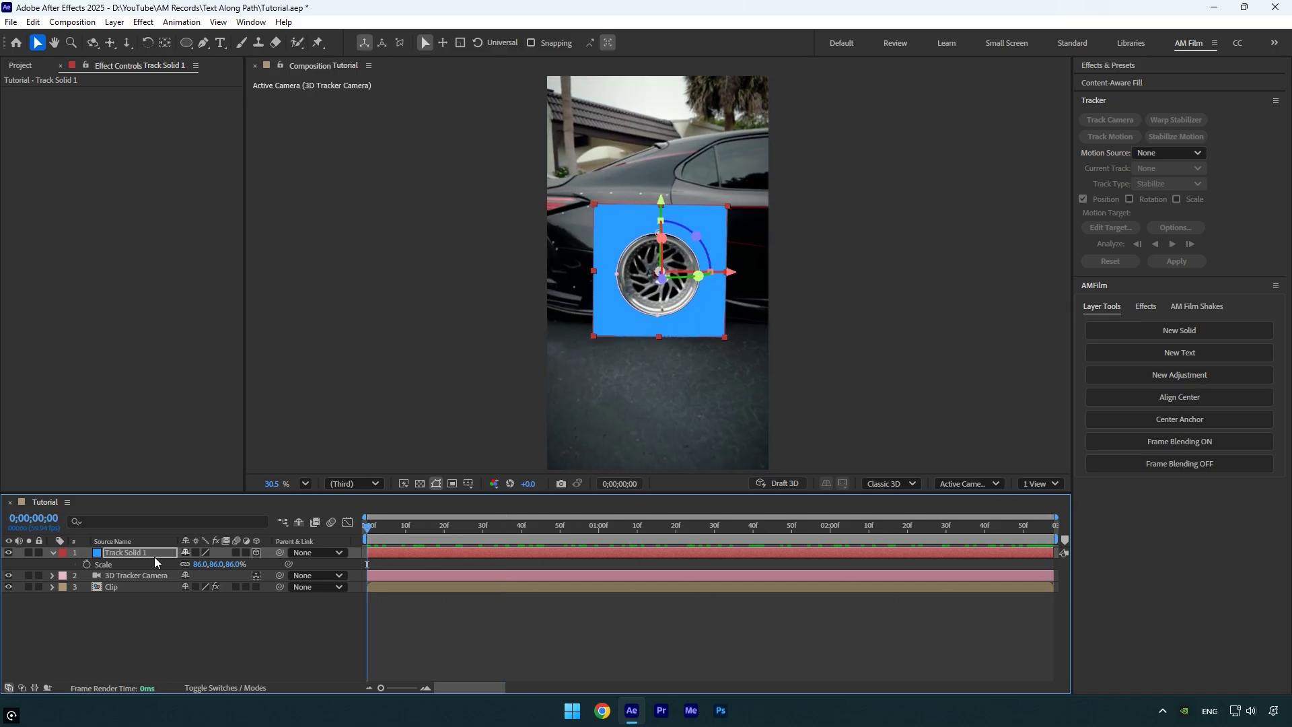
left_click(7, 554)
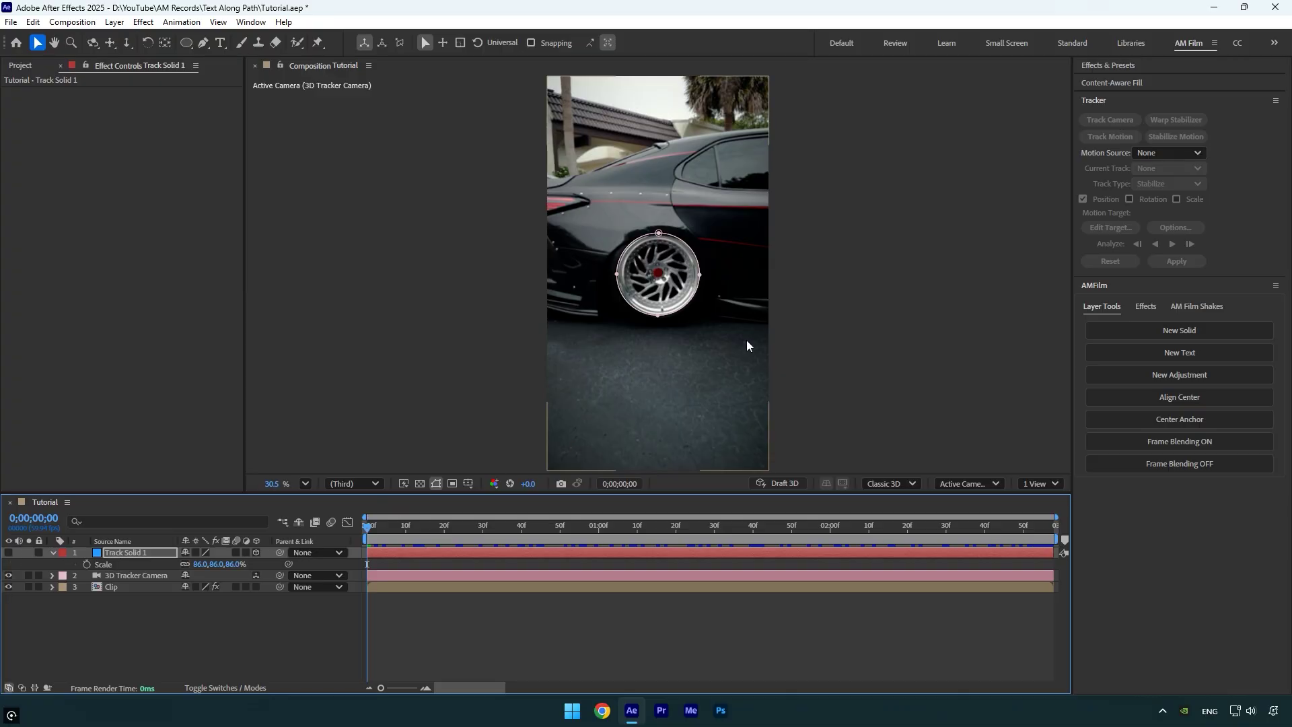
Create a new text layer over the wheel reading 'am film tutorial'.
left_click(1190, 352)
double_click(681, 269)
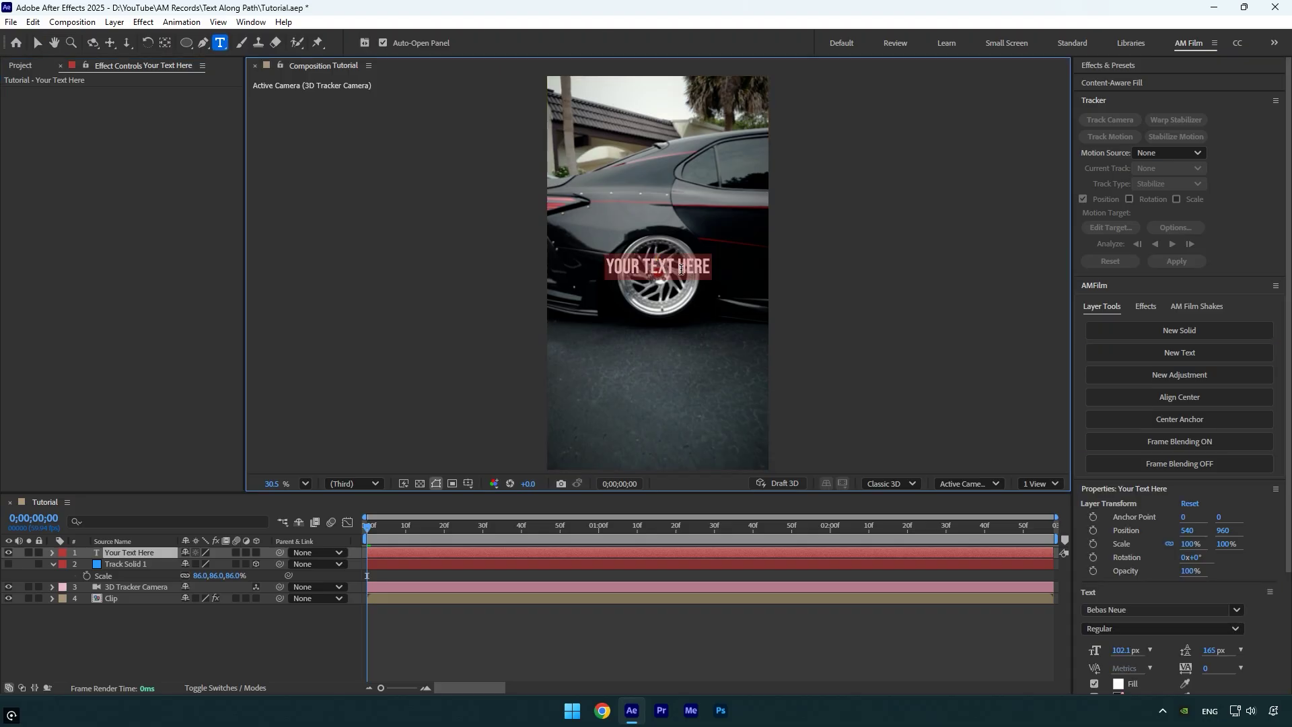
type("am film tutoria")
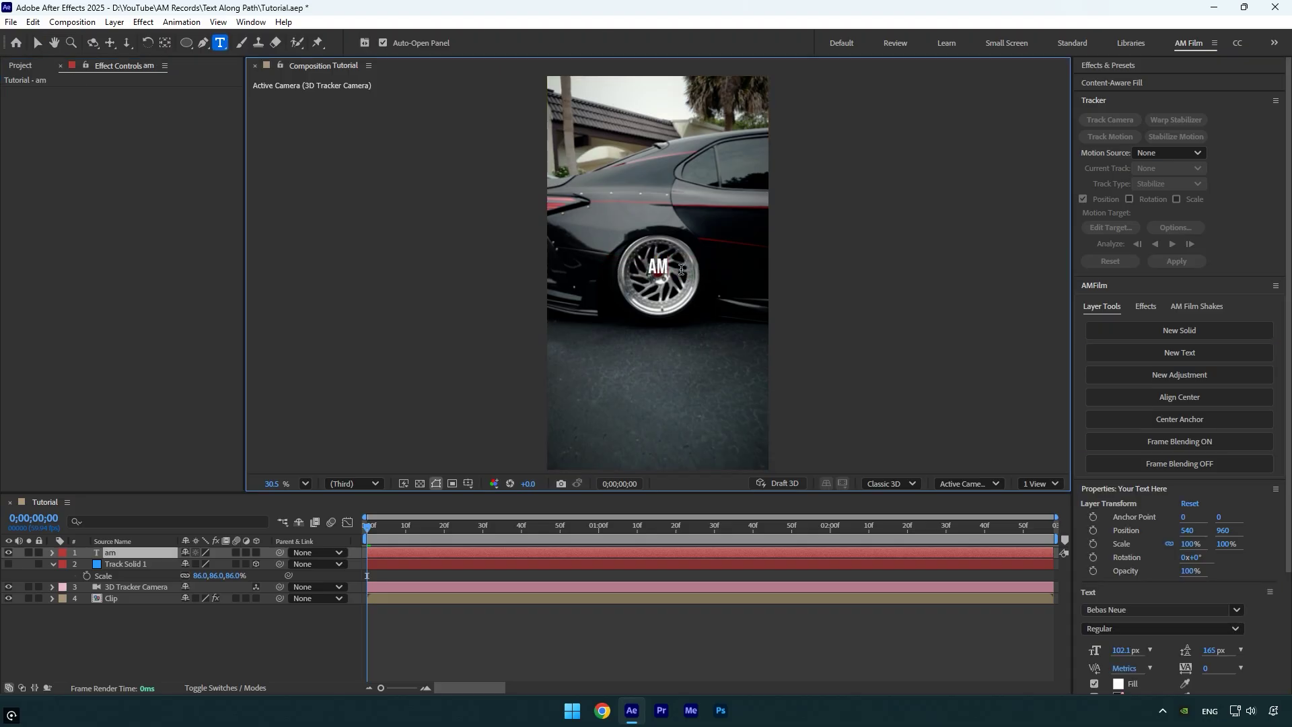
type("l")
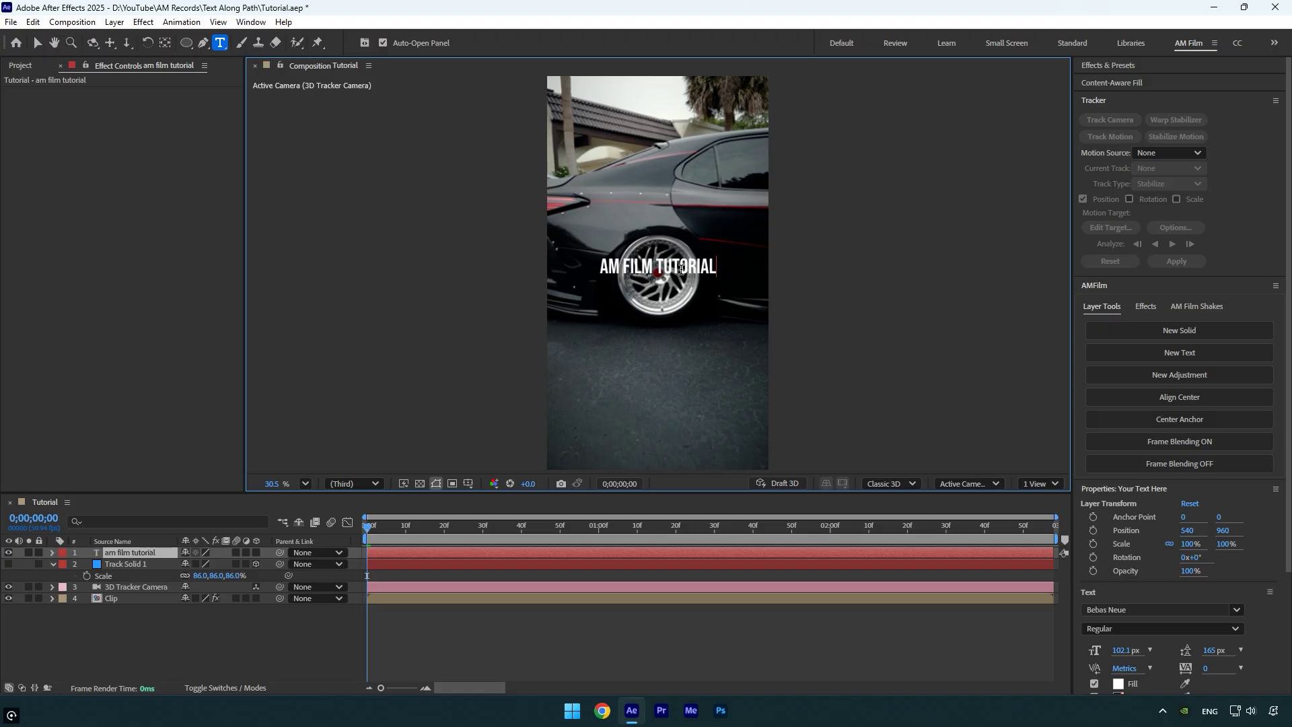
Make the text layer 3D, parent it to Track Solid 1, and scrub to check tracking.
left_click(256, 553)
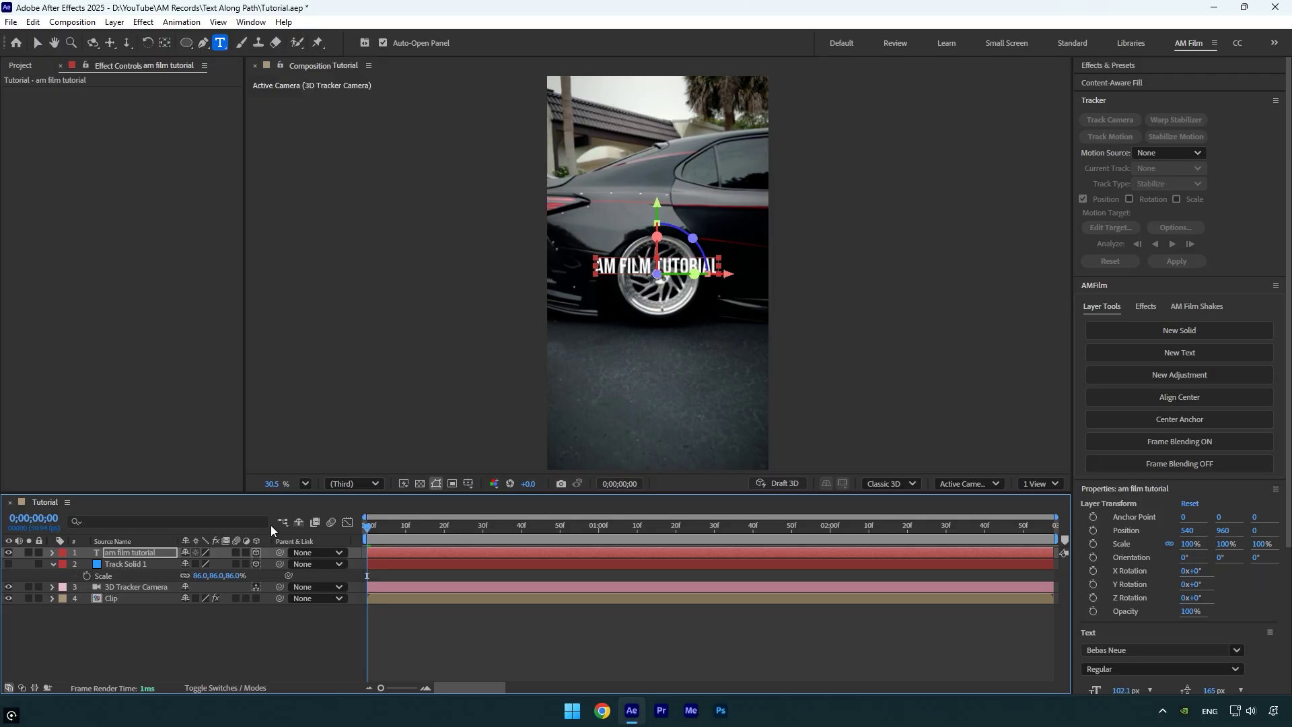
left_click_drag(280, 552, 135, 565)
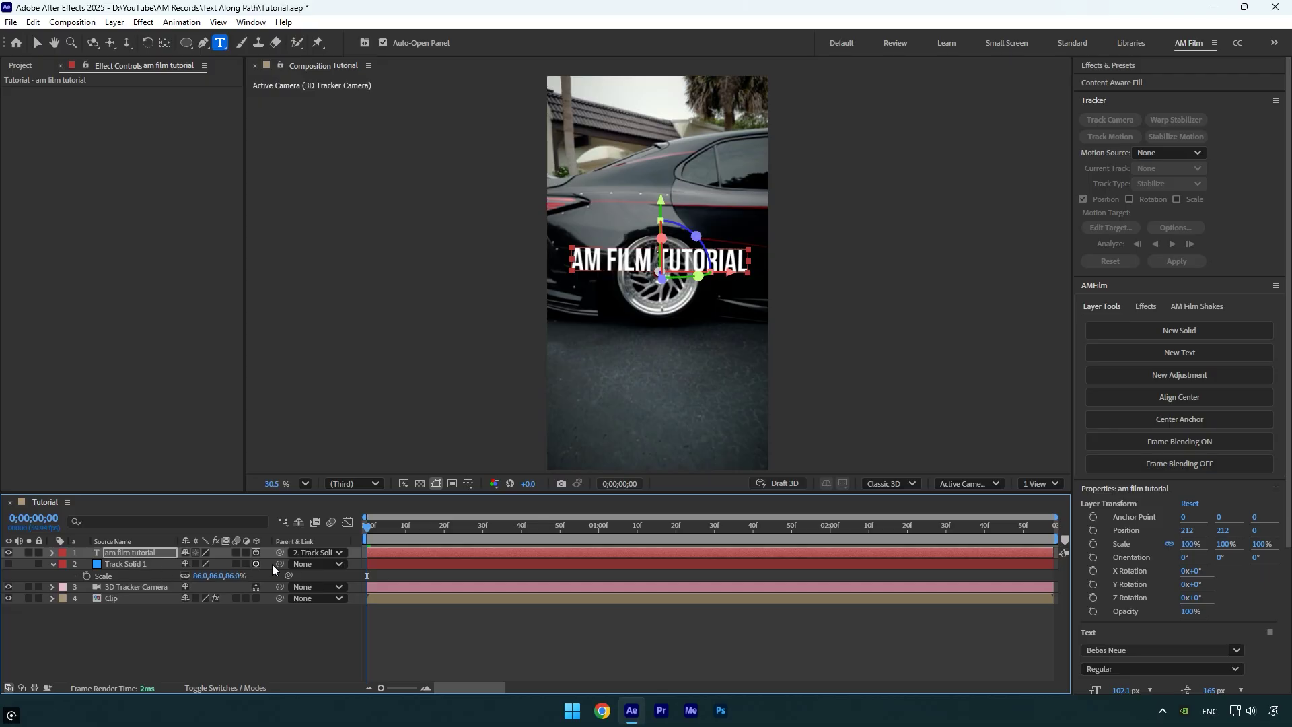
left_click_drag(377, 526, 332, 530)
Reveal Track Solid 1's Mask 1 with M, then select the am film tutorial text layer.
left_click(134, 564)
key("m")
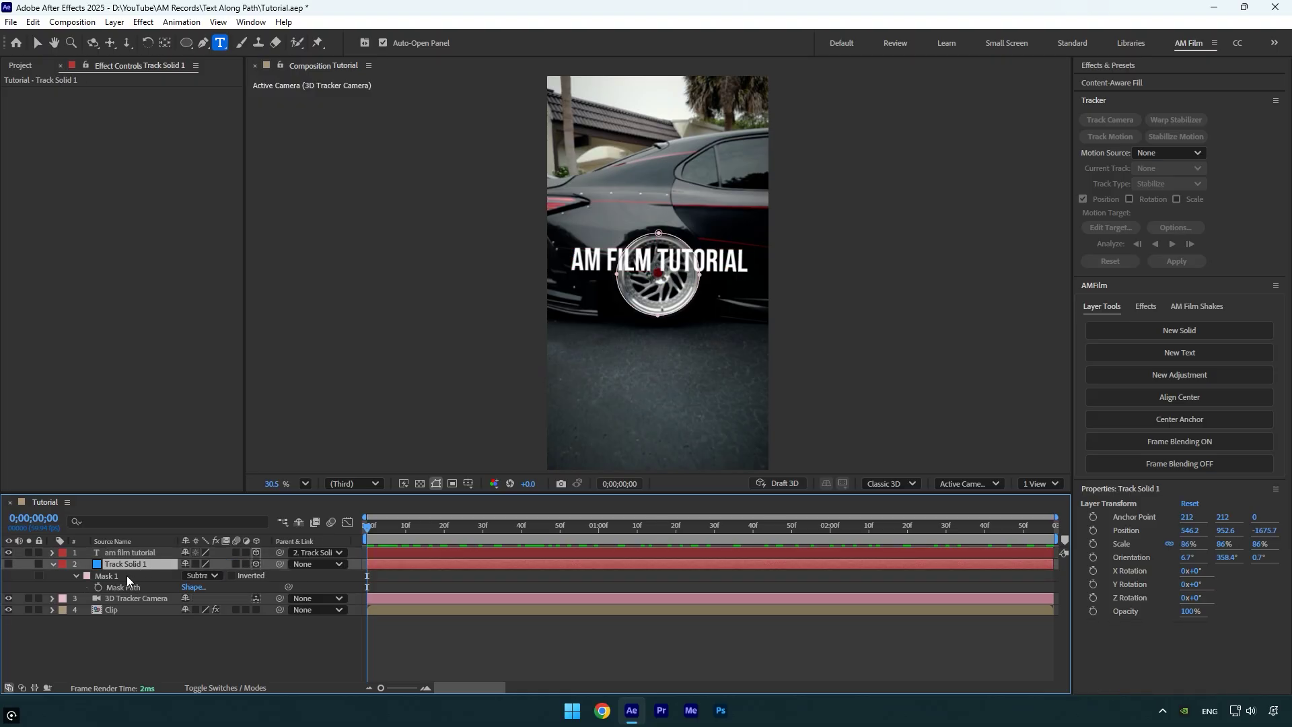
left_click(130, 554)
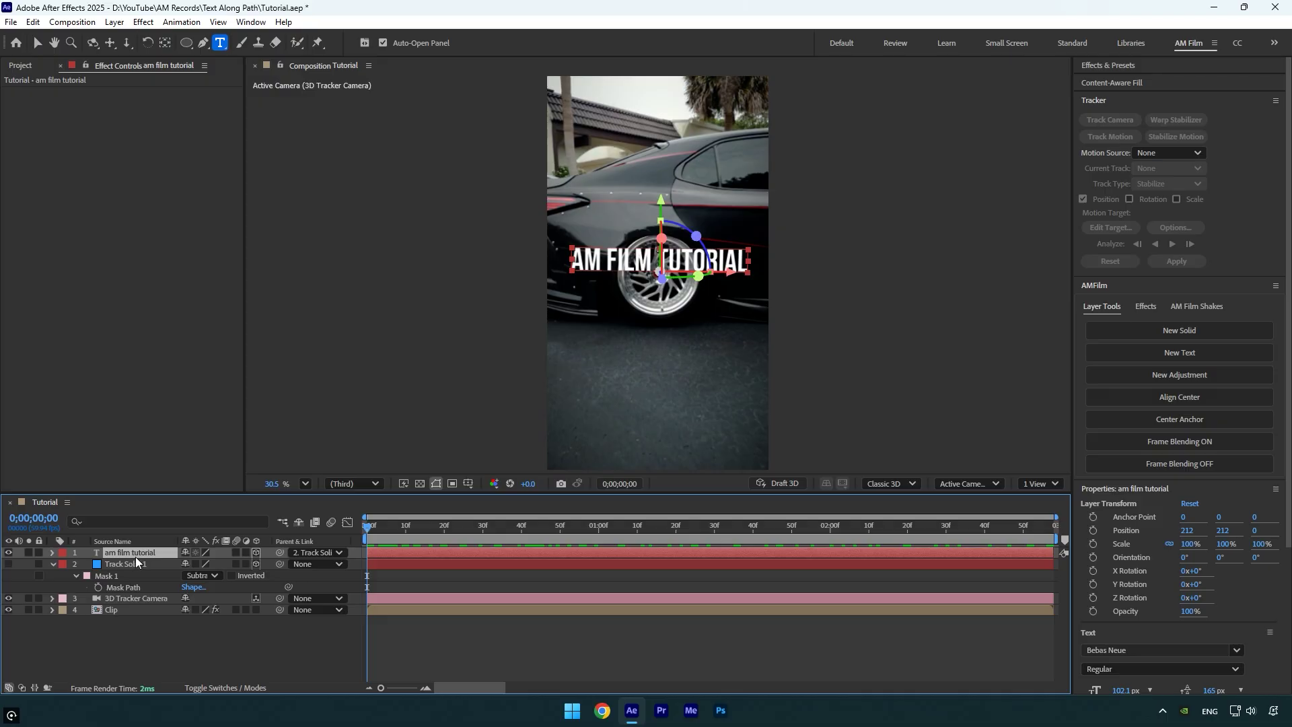
key("Return")
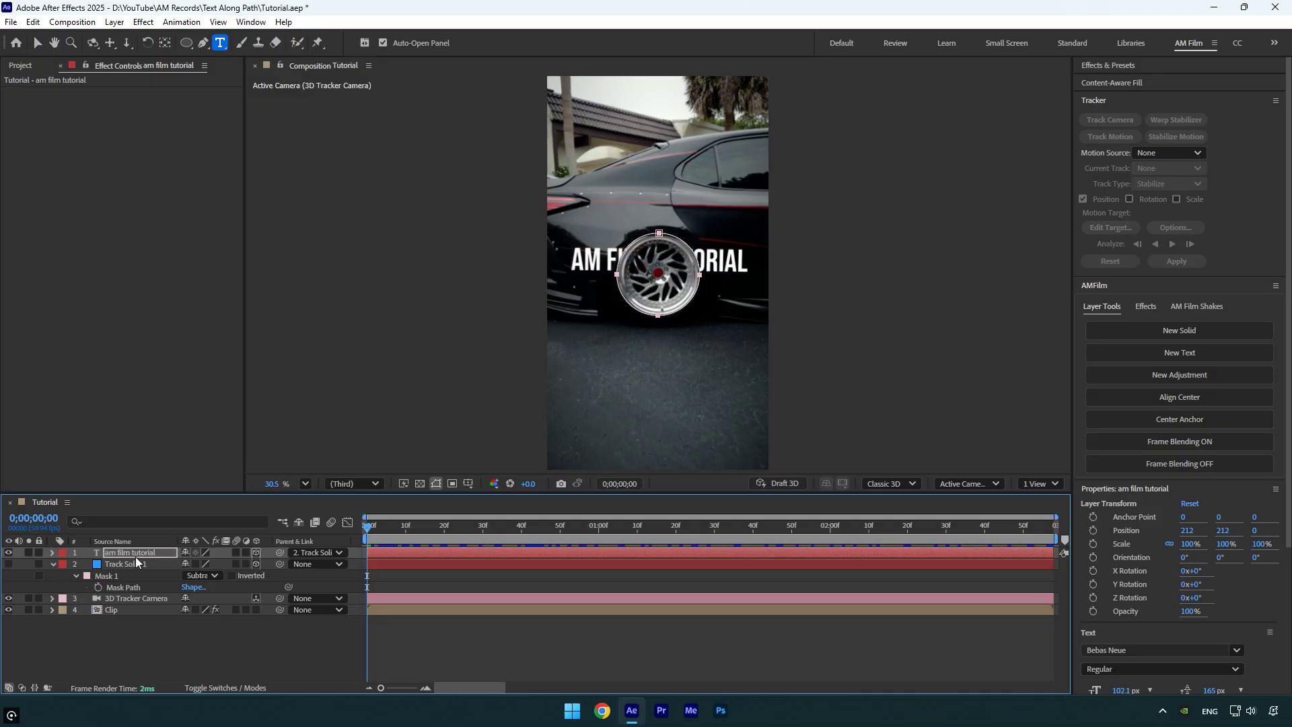
Set the text's Path Options Path to Mask 1 with Reverse Path on, then select all characters.
left_click(52, 553)
left_click(64, 564)
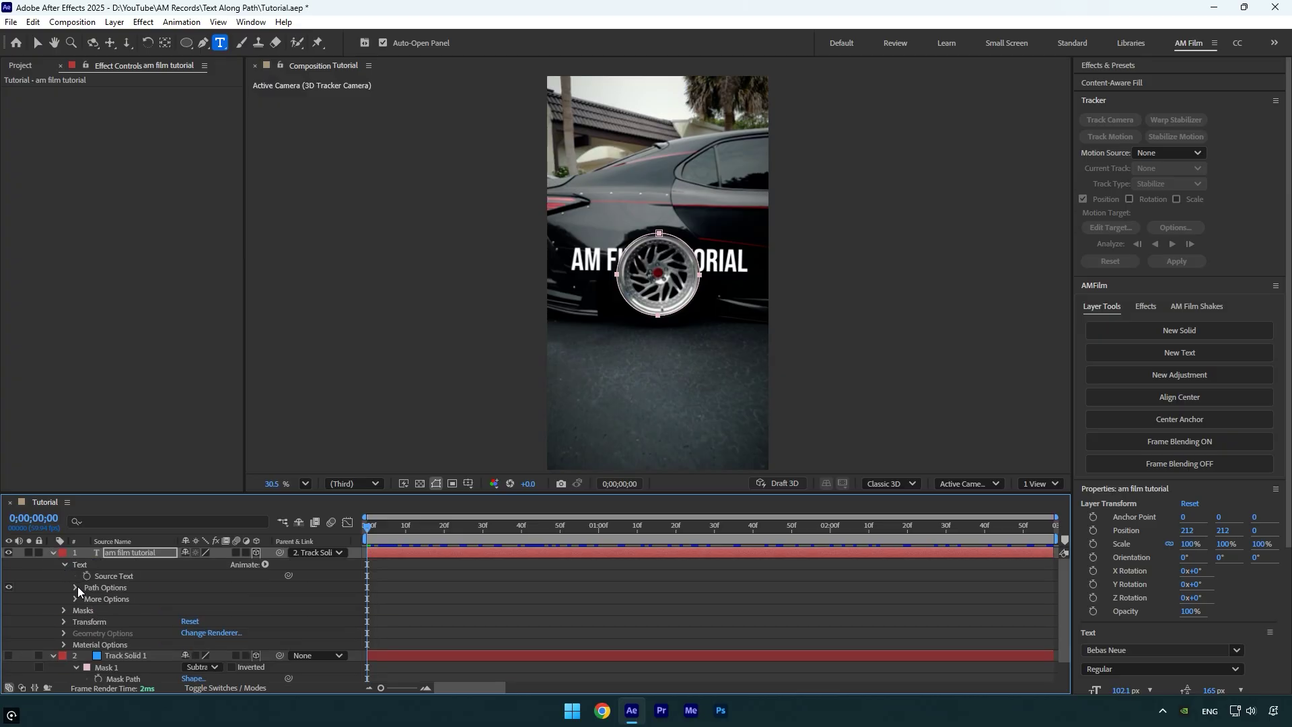
left_click(76, 588)
left_click(224, 598)
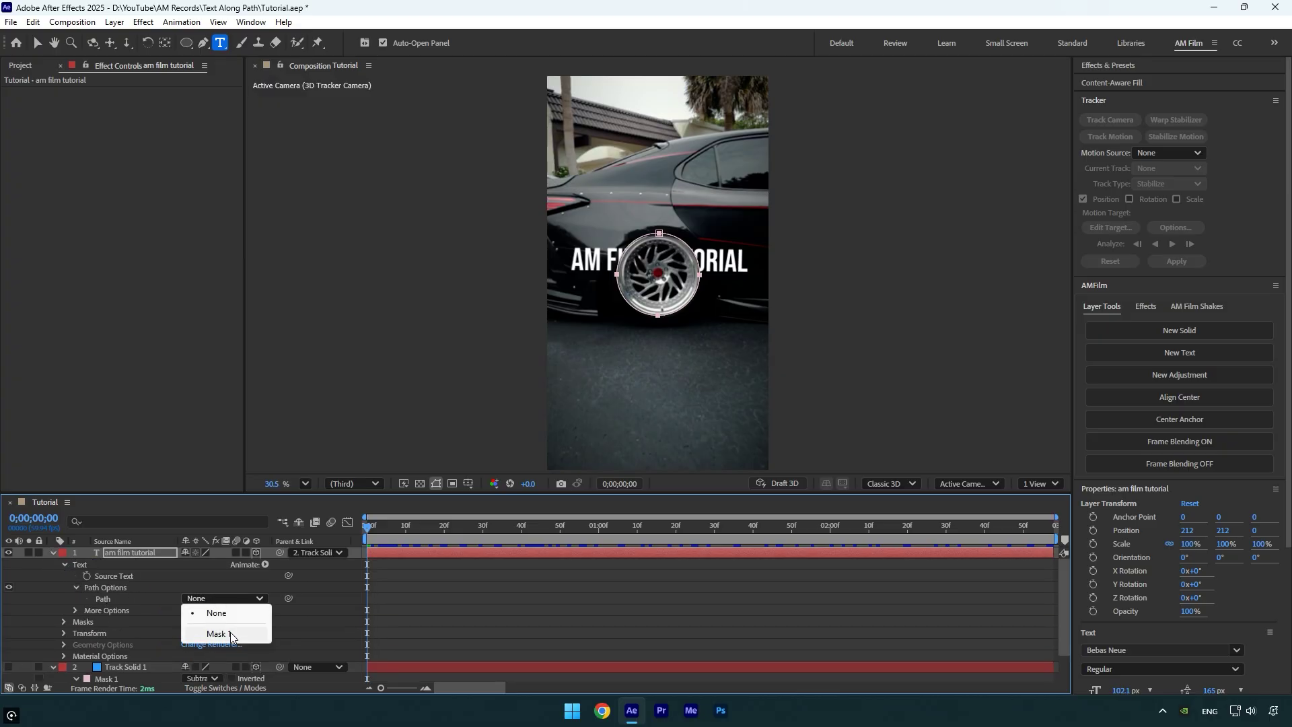
left_click(229, 634)
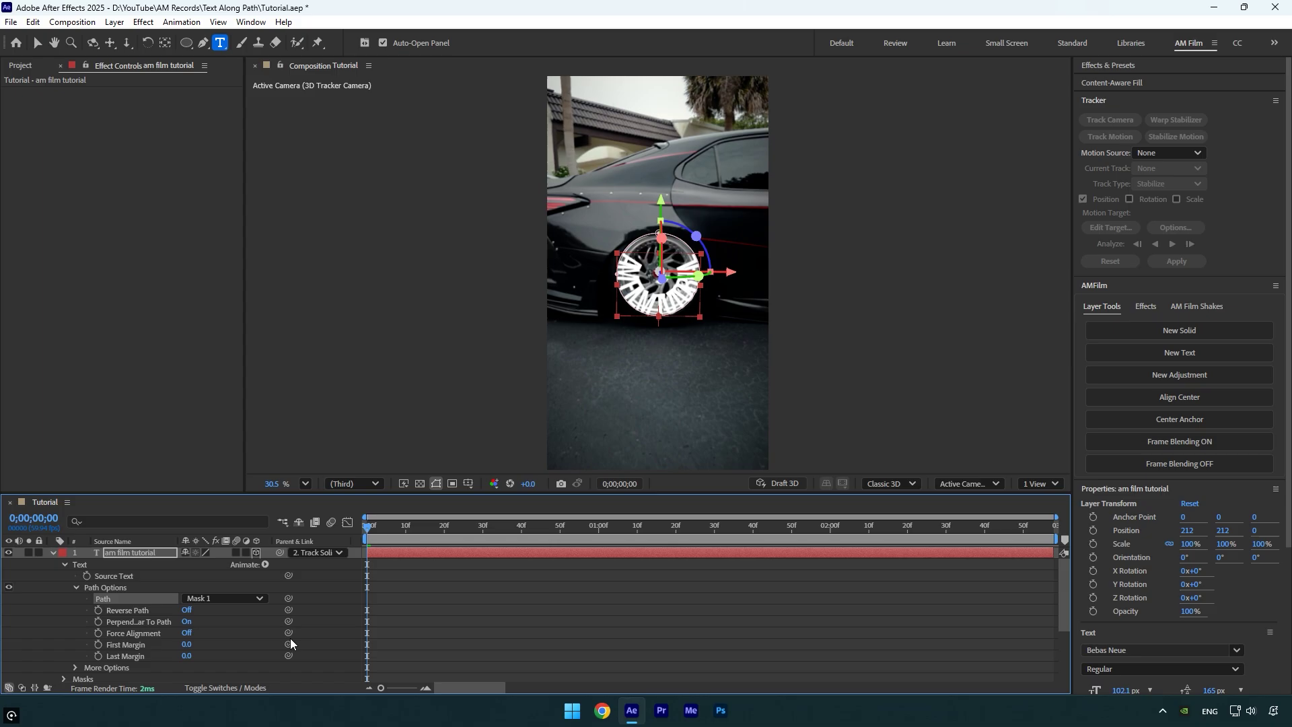
left_click(186, 611)
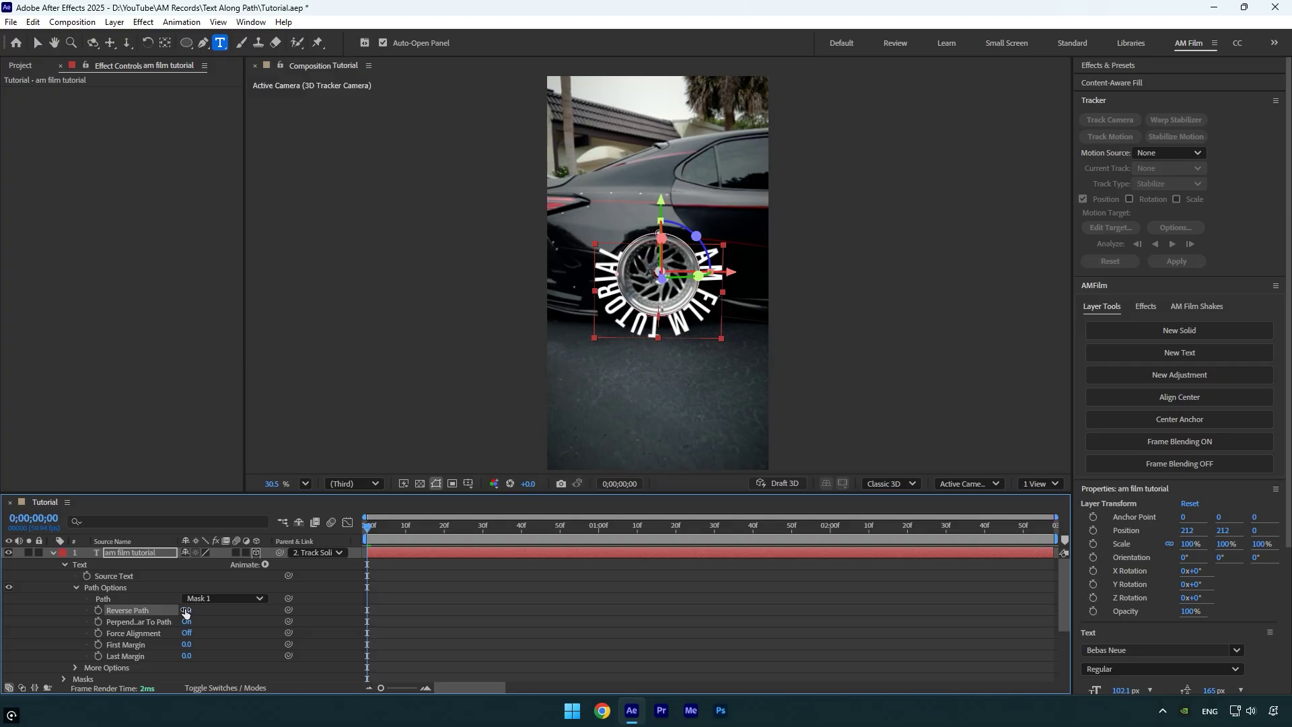
left_click(697, 320)
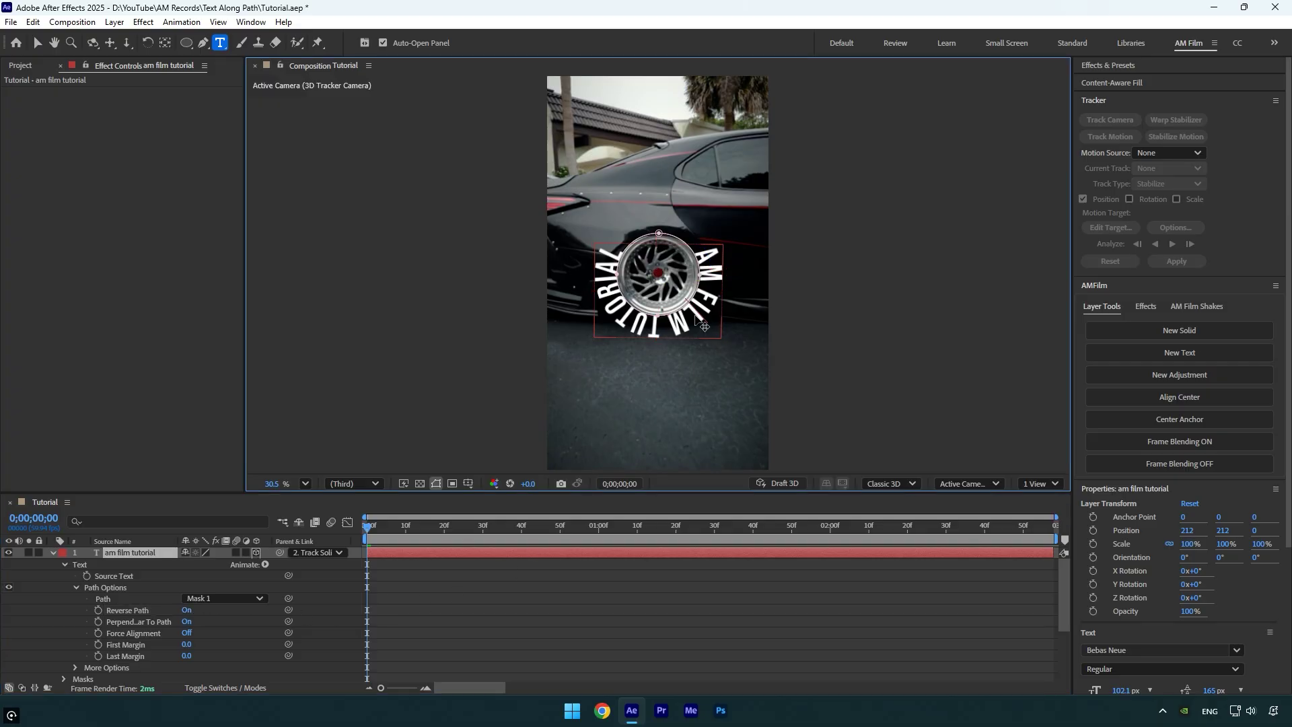
key("ctrl+a")
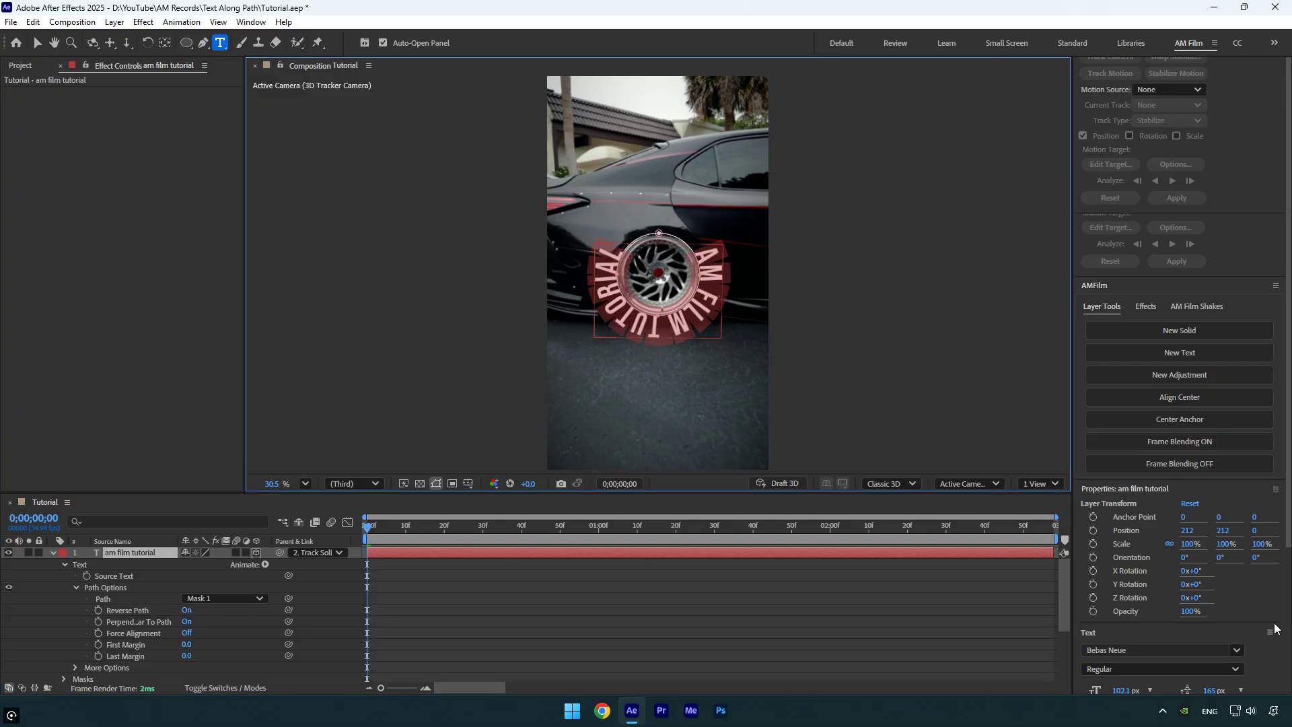
Scrub the selected text's font size down to 63.1 px.
scroll(1276, 629, "down", 3)
left_click_drag(1125, 499, 1094, 495)
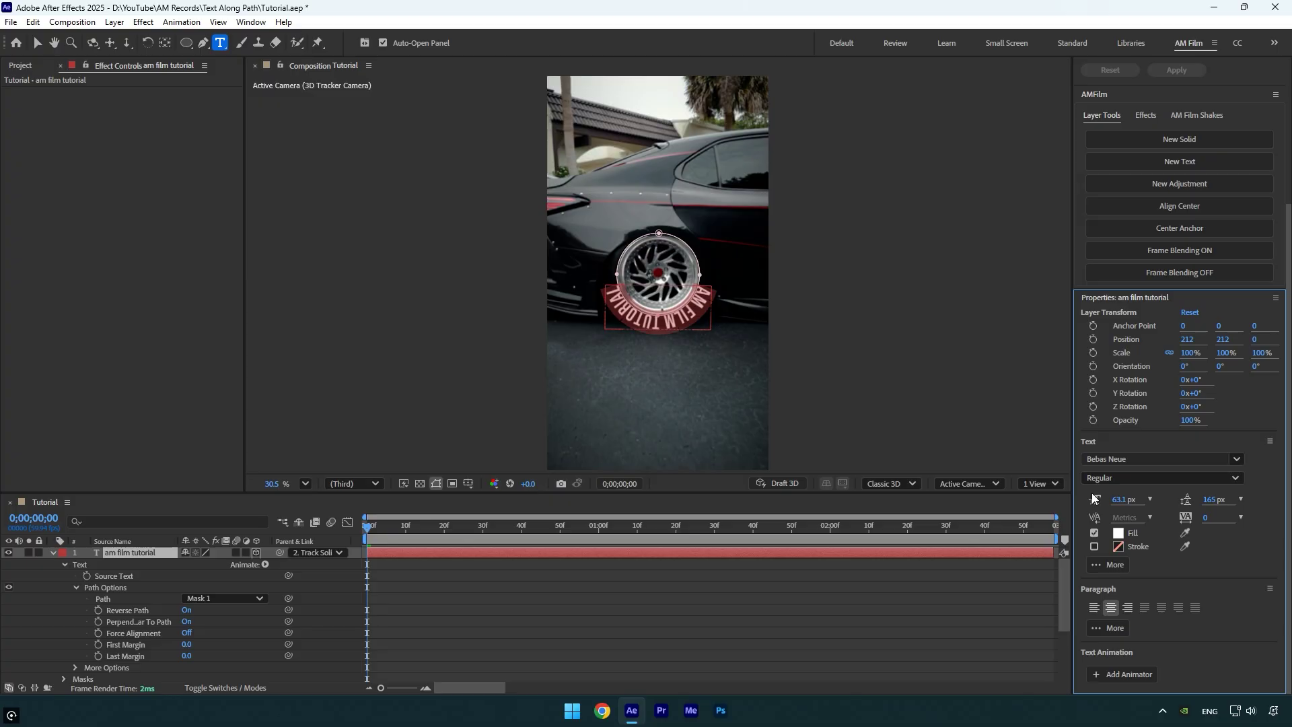
Keyframe First Margin from 358.0 at the first frame to 764.0 at the last, then preview.
left_click_drag(186, 644, 391, 610)
left_click(97, 645)
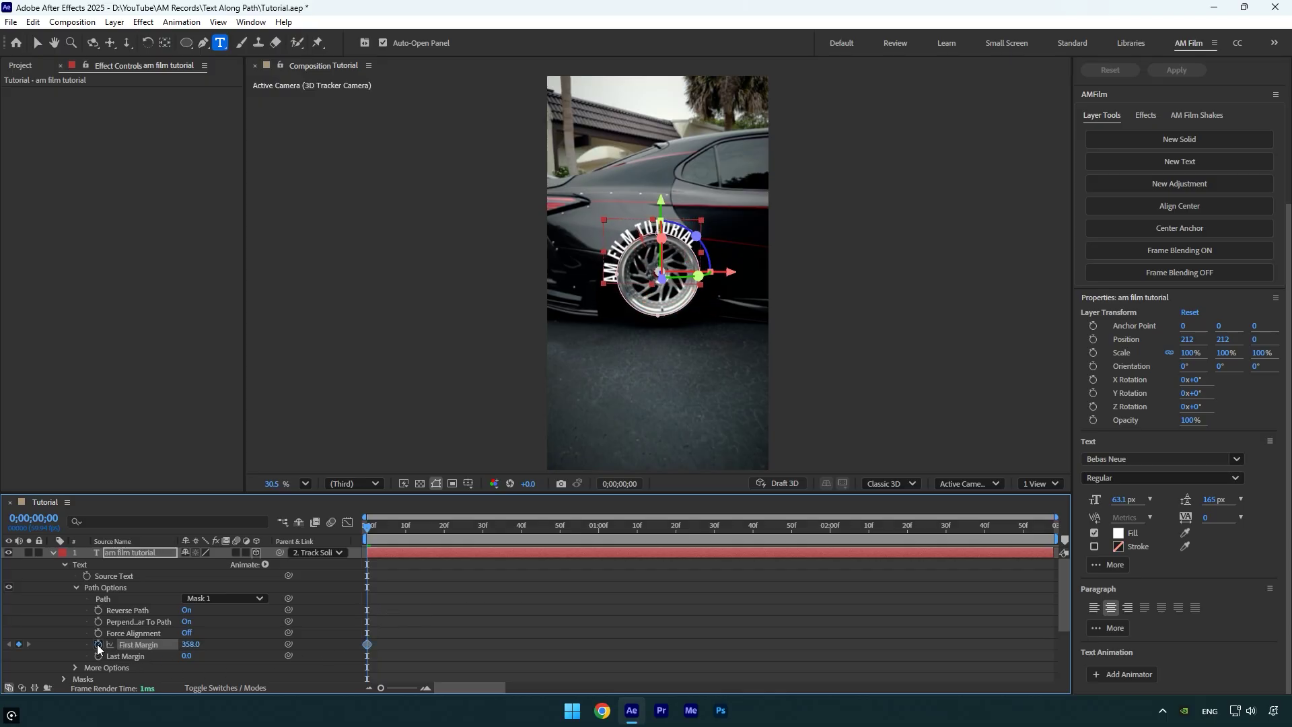
key("space")
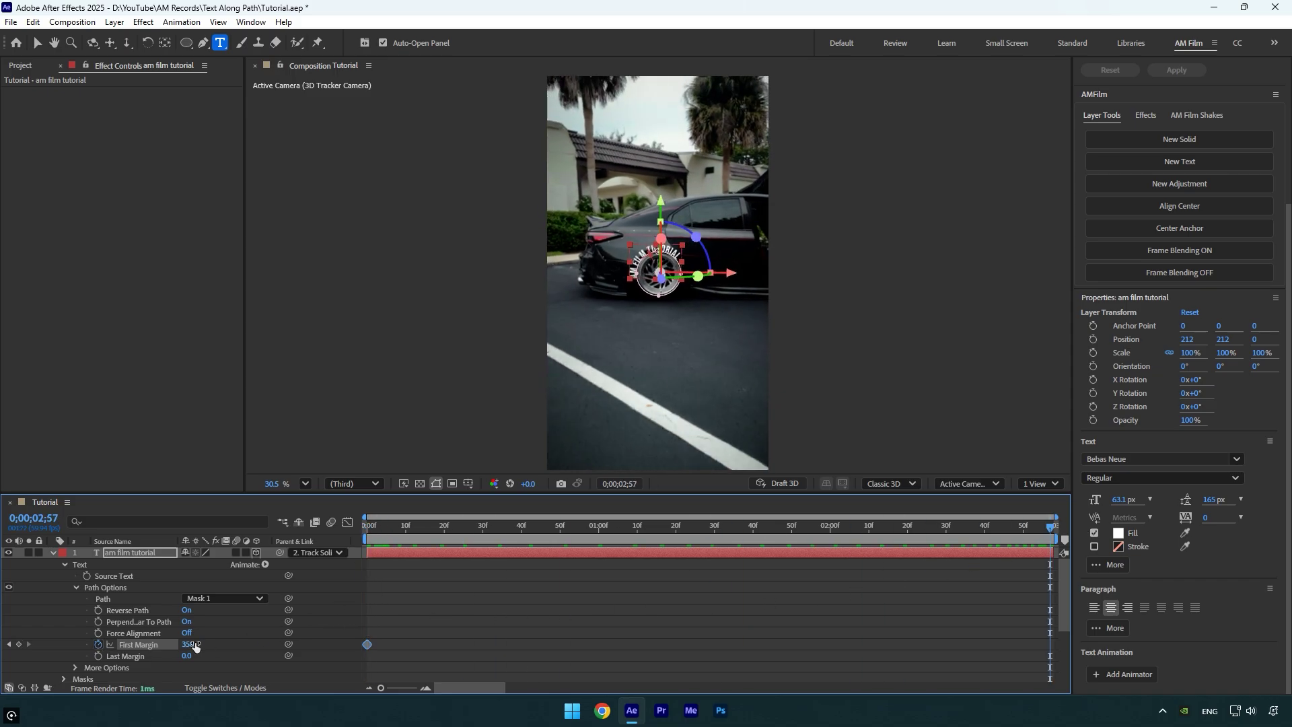
left_click_drag(191, 644, 457, 631)
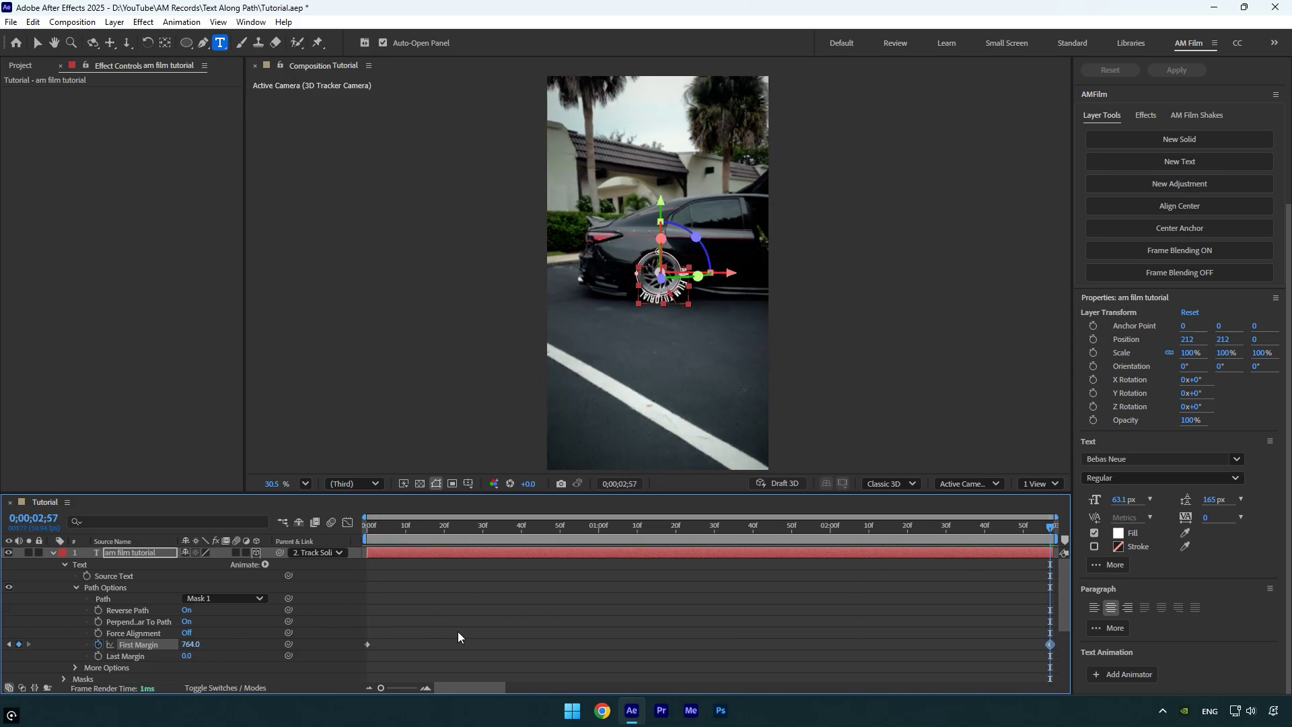
left_click_drag(434, 528, 326, 587)
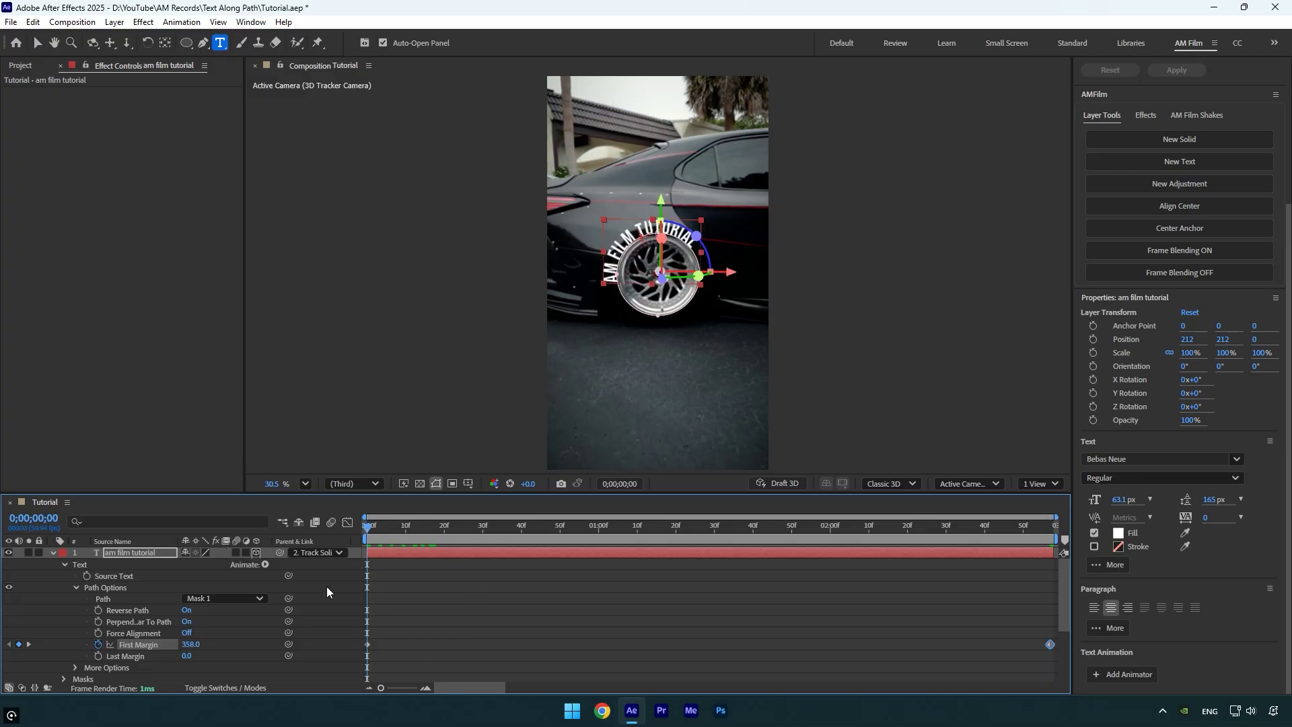
key("space")
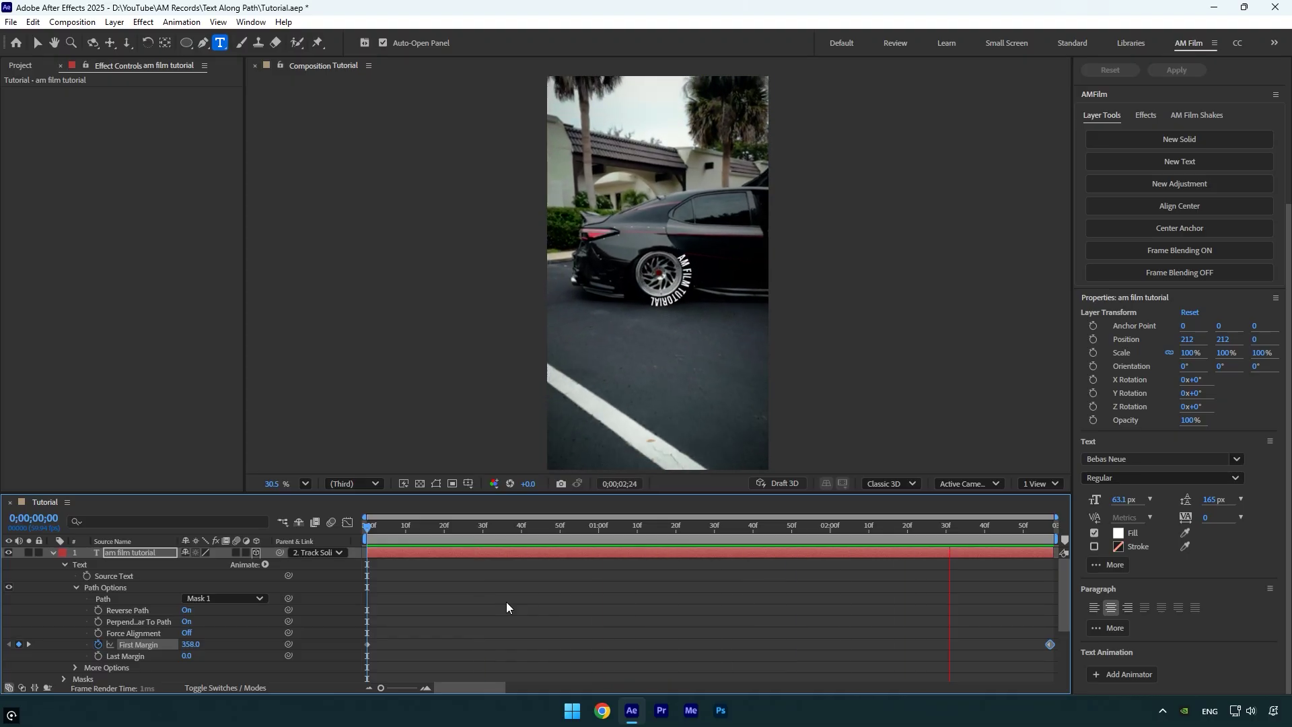
left_click_drag(497, 533, 430, 556)
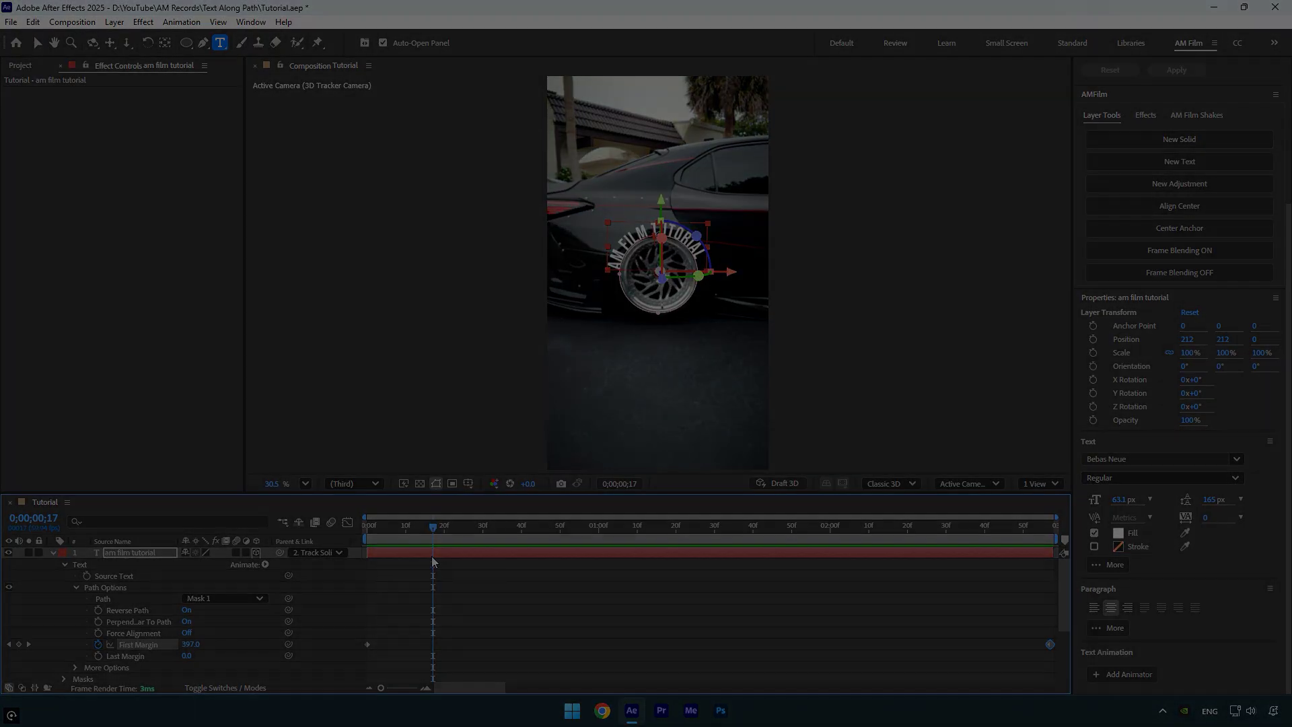